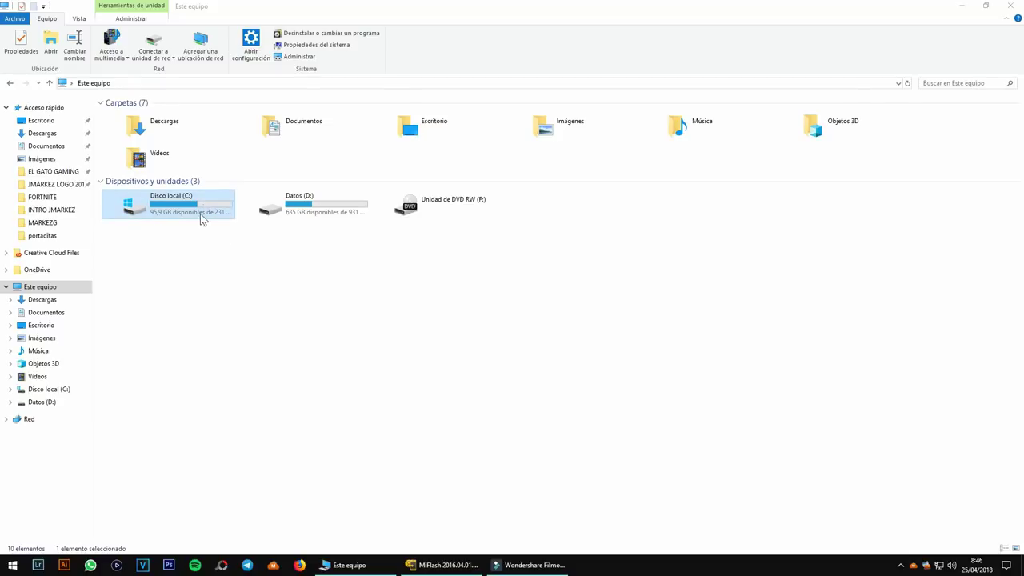
Step: Open the MiPhone folder inside Xiaomi, under Archivos de programa on Disco local (C:)
left_click(12, 565)
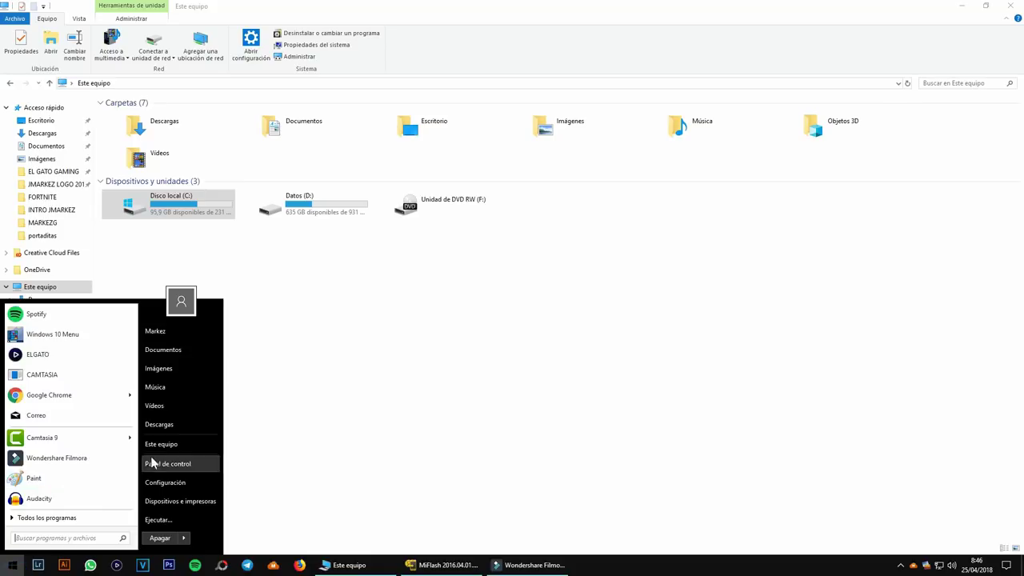
left_click(304, 357)
double_click(214, 208)
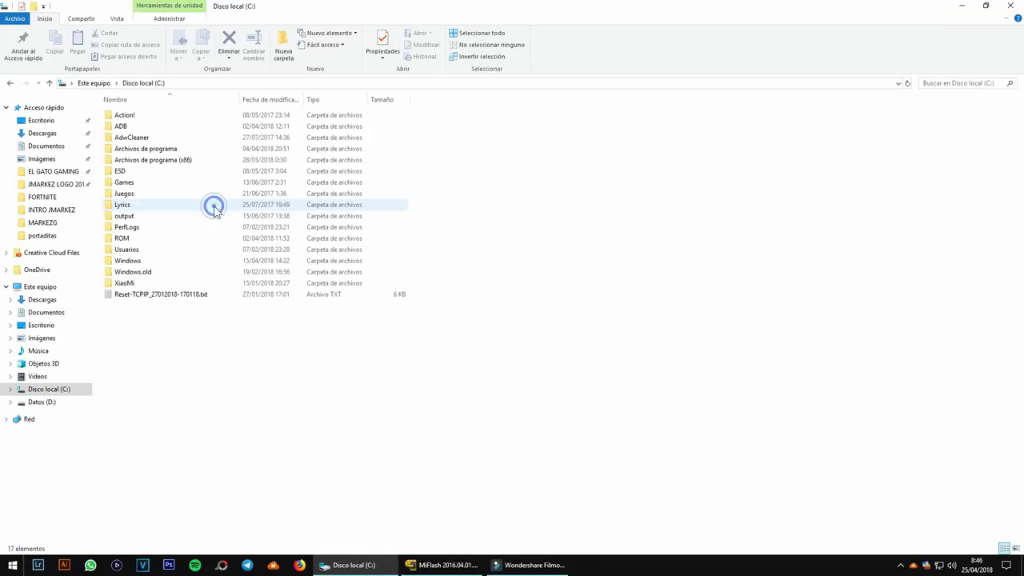
left_click(160, 150)
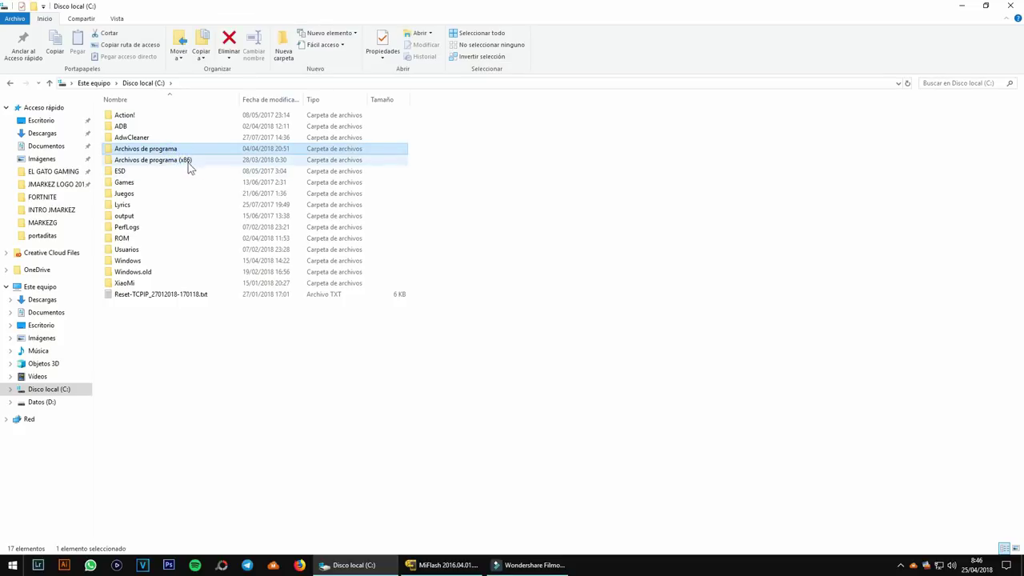
double_click(183, 151)
scroll(176, 265, "down", 3)
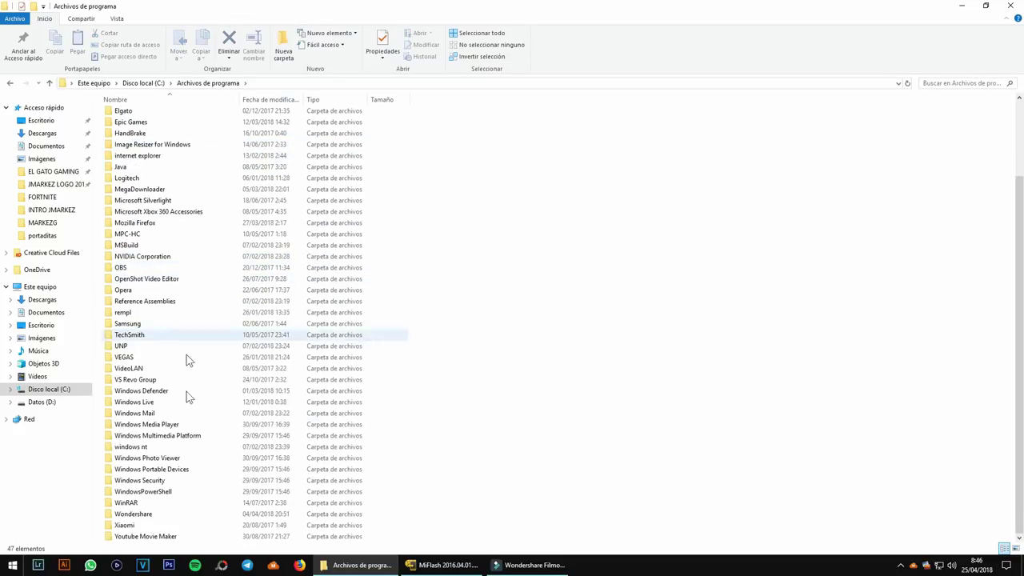
double_click(170, 526)
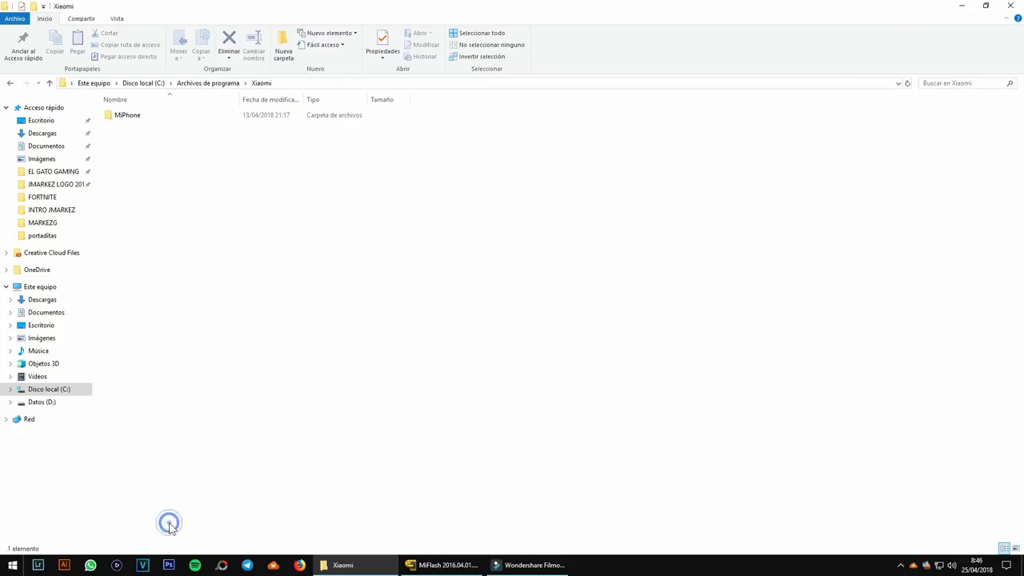
double_click(144, 118)
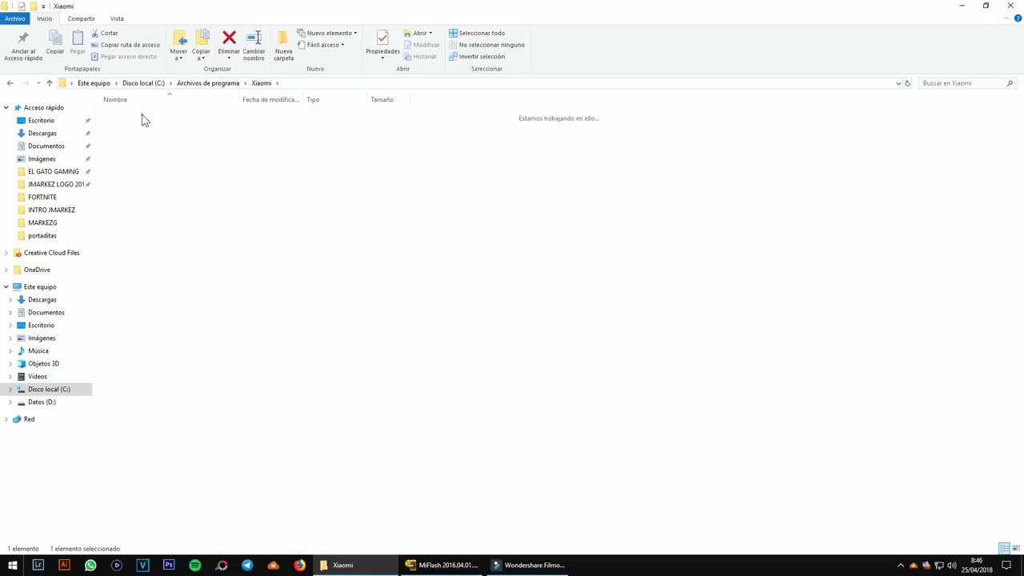
Step: Launch MiFlash.exe from the MiPhone folder and move its window clear of the file list
left_click(139, 184)
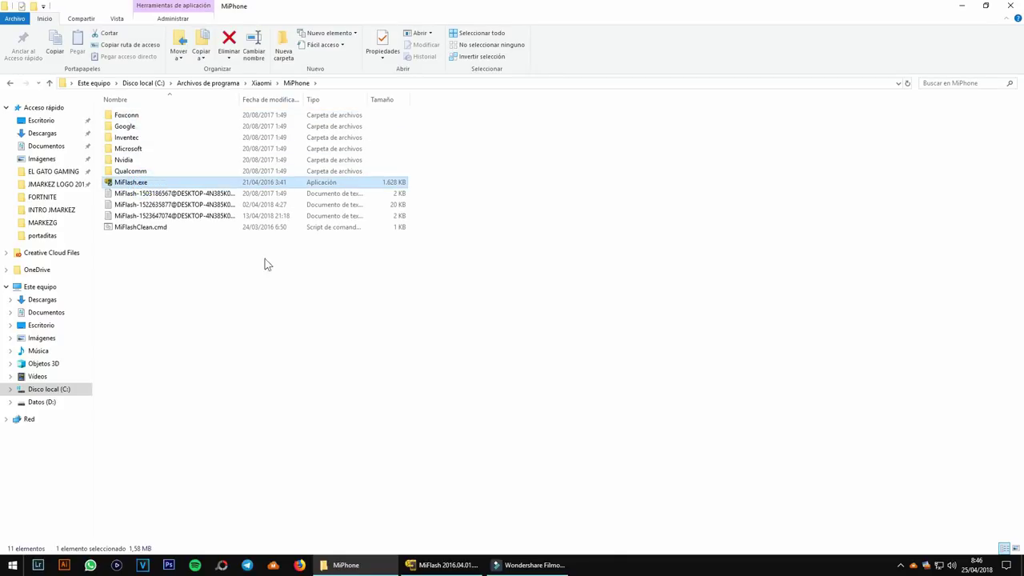
double_click(200, 180)
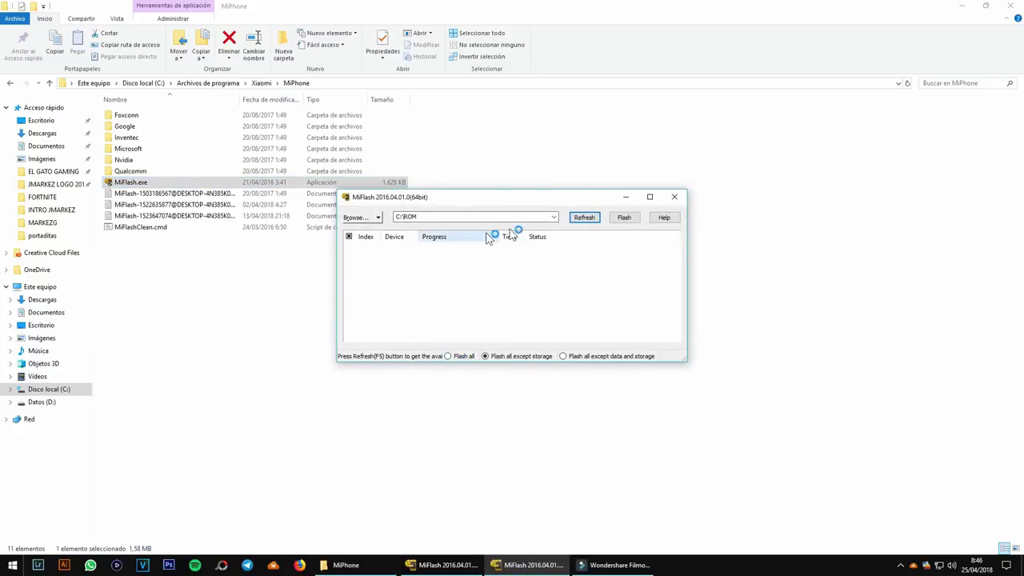
left_click_drag(462, 198, 588, 180)
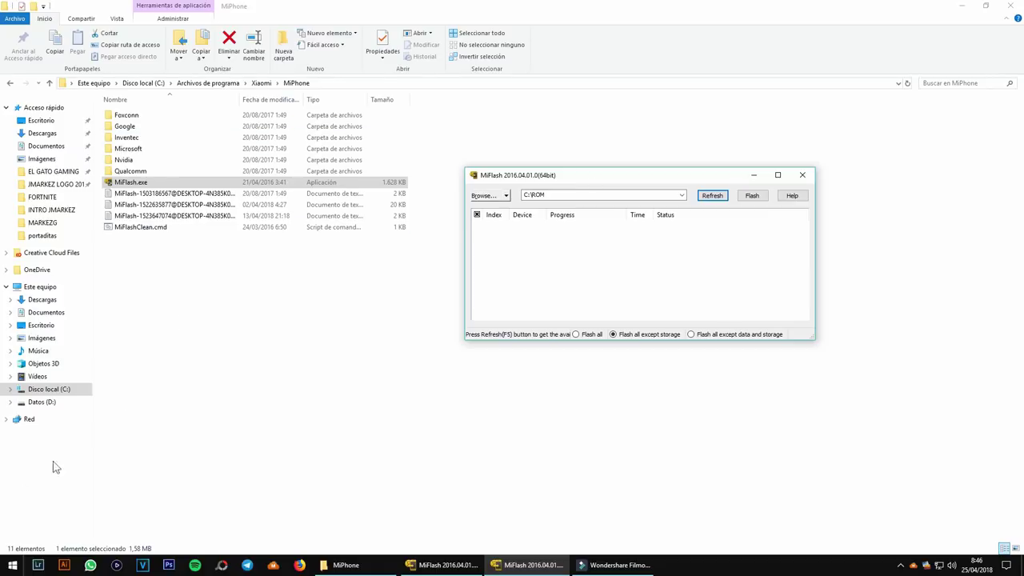
Step: Open the ROM folder on Disco local (C:) in a second File Explorer window
left_click(9, 568)
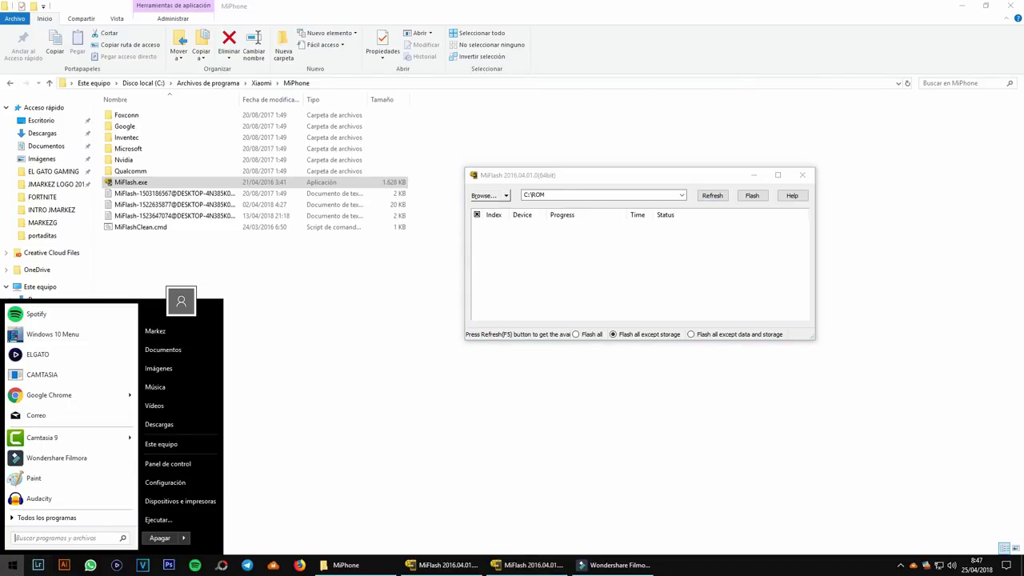
left_click(181, 449)
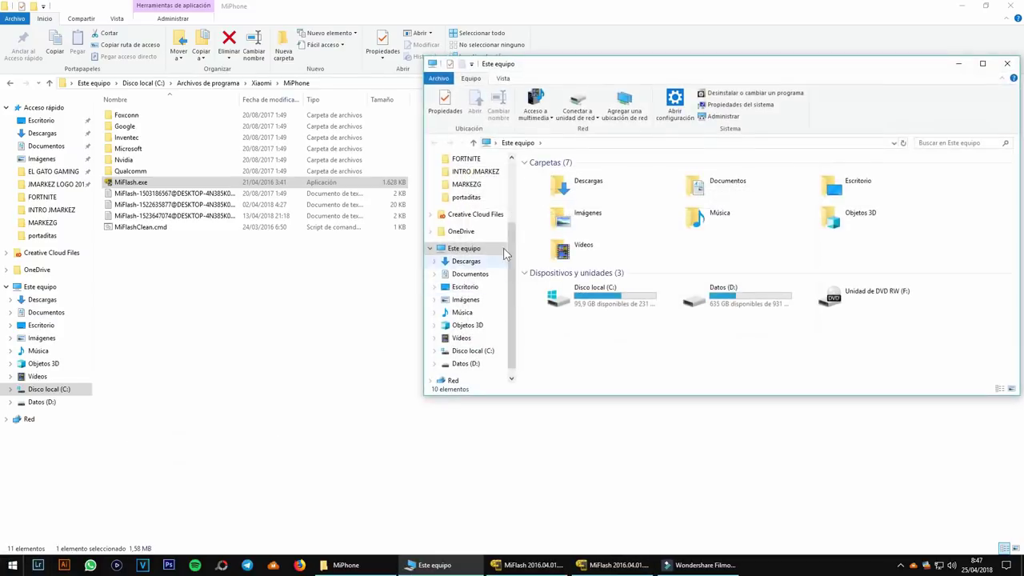
double_click(608, 304)
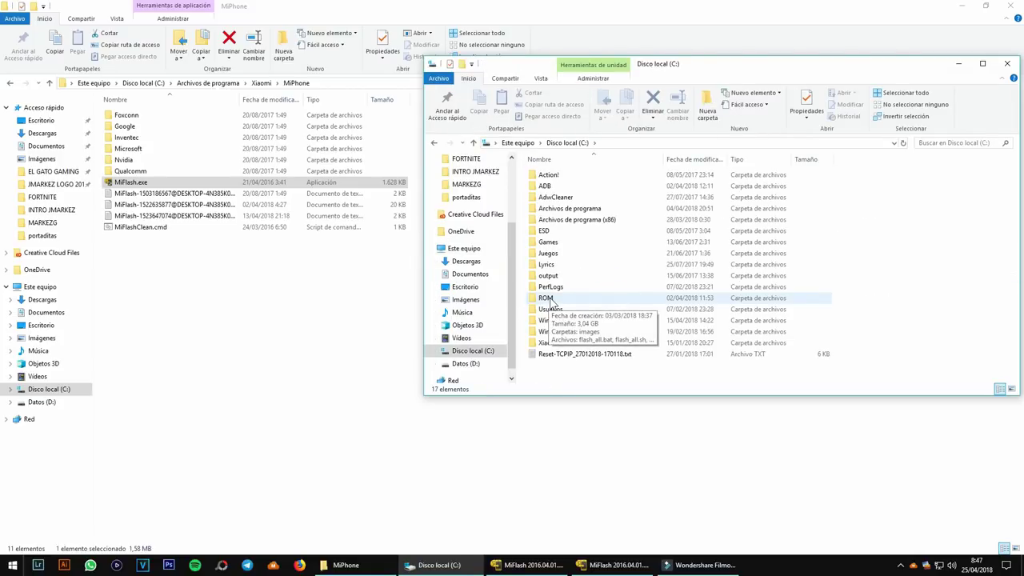
double_click(586, 298)
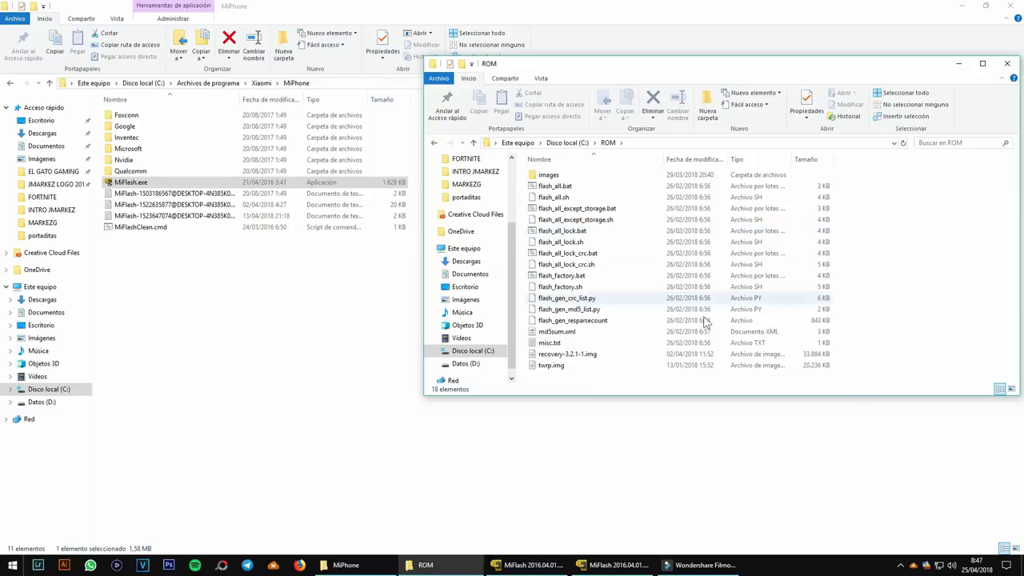
Step: Select all files in the ROM folder, including the images subfolder
left_click_drag(871, 382, 576, 174)
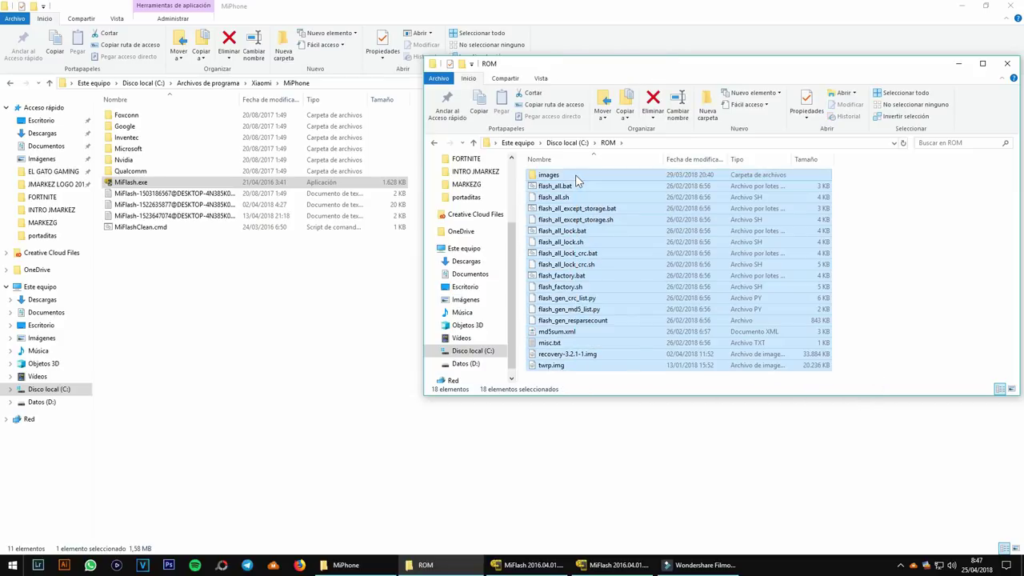
left_click(952, 324)
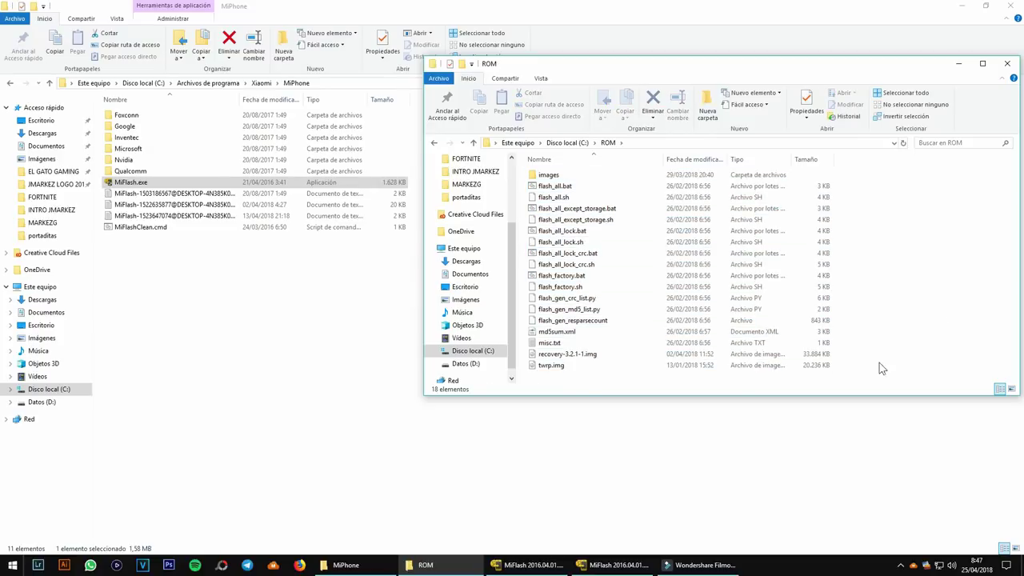
left_click(833, 383)
left_click_drag(900, 366, 609, 172)
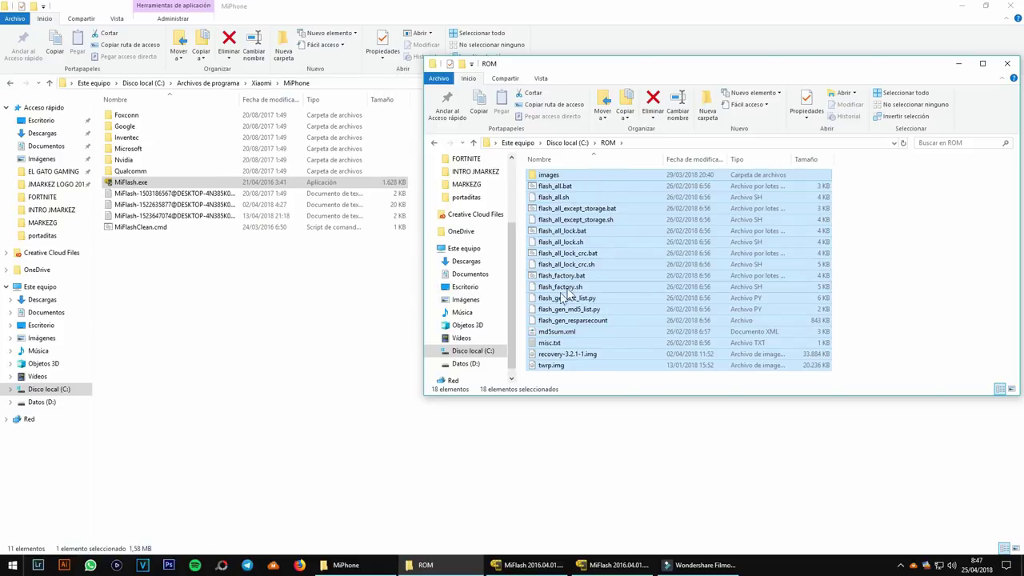
Step: Switch to MiFlash, move its window off the ROM file list, and choose C:\ROM as the phone image folder
left_click(615, 564)
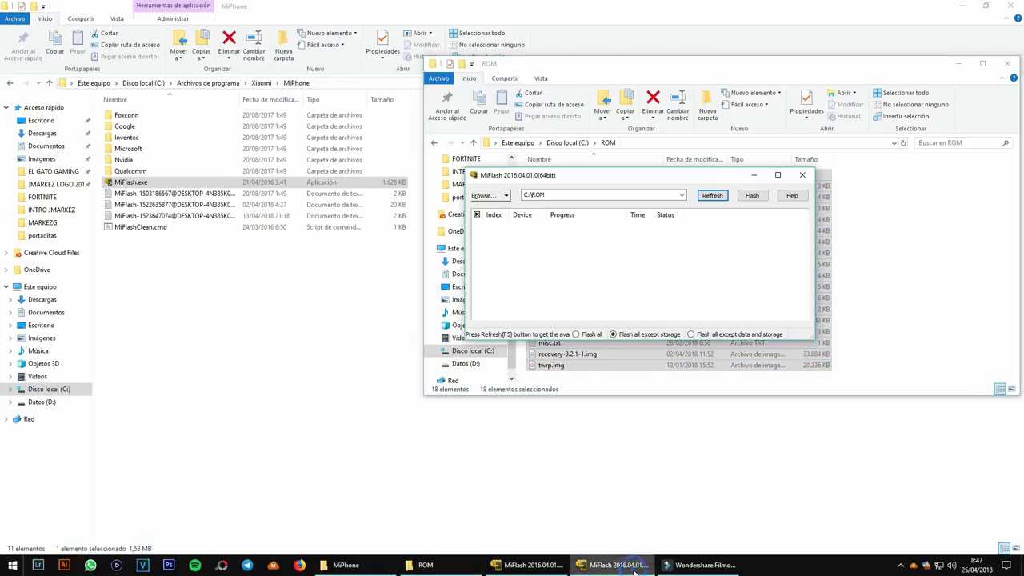
left_click_drag(679, 177, 464, 279)
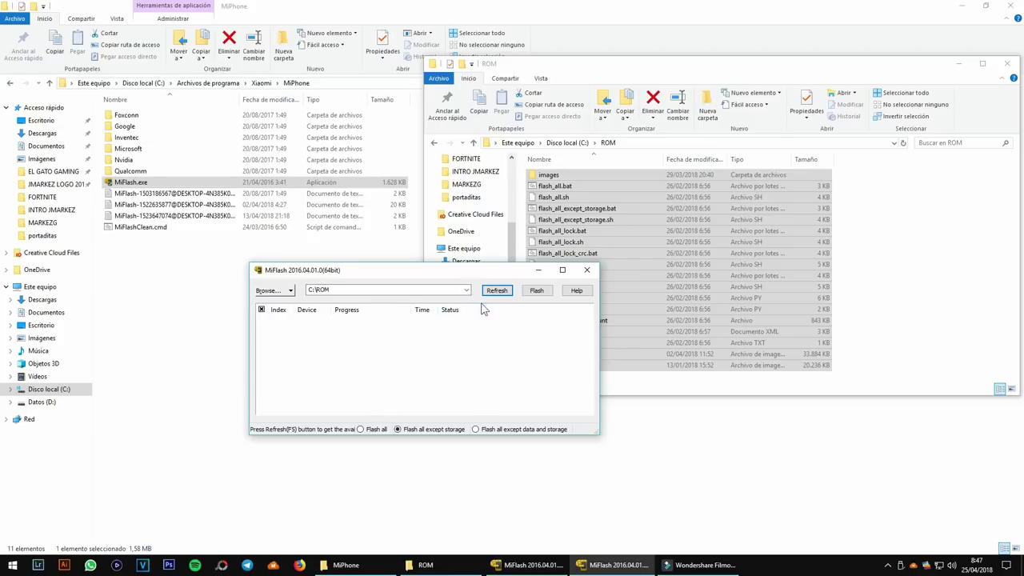
left_click_drag(323, 276, 375, 283)
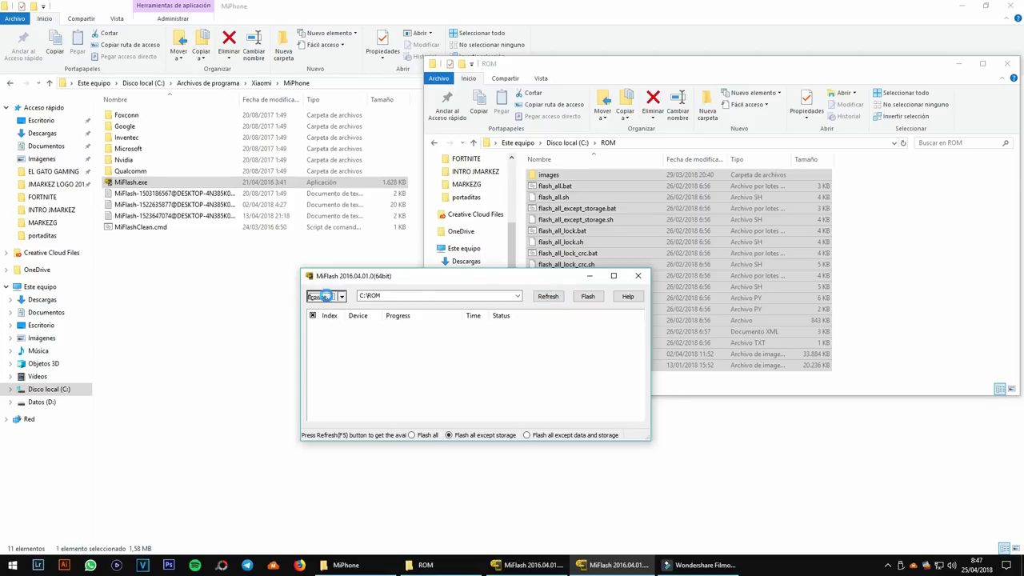
left_click(320, 296)
left_click_drag(581, 277, 580, 300)
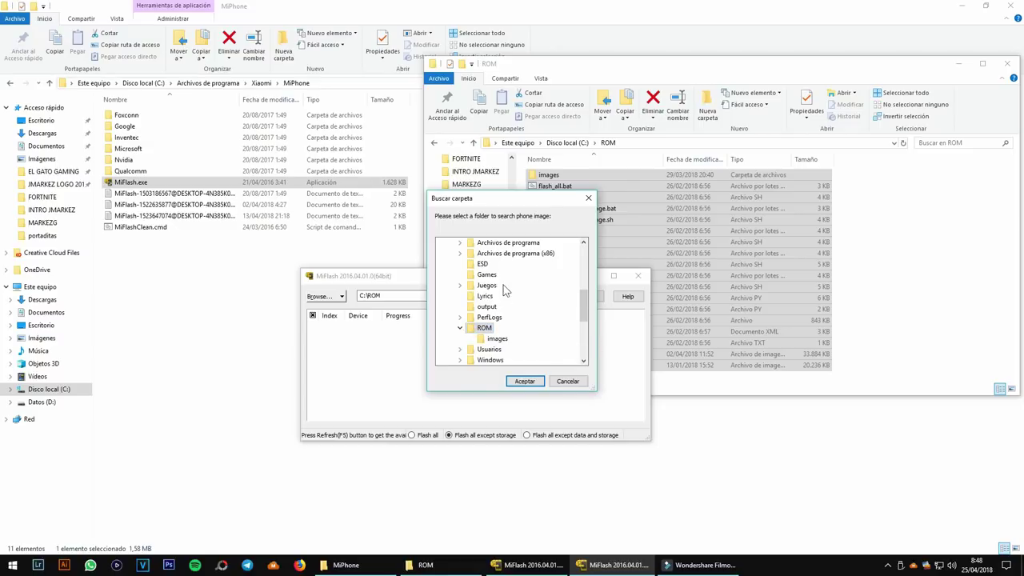
scroll(503, 291, "up", 2)
scroll(503, 282, "down", 2)
scroll(492, 316, "up", 2)
scroll(484, 336, "down", 2)
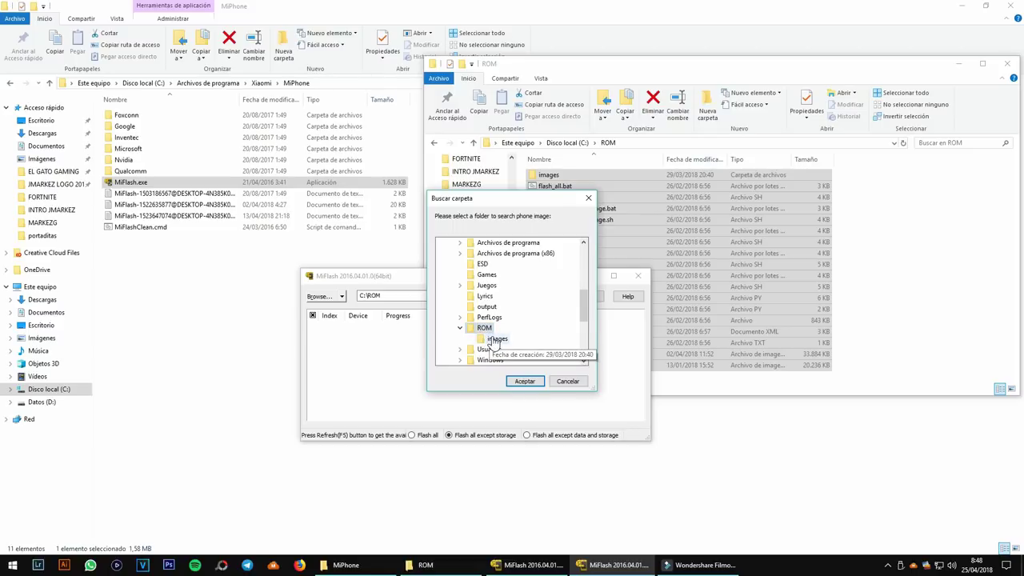
left_click(538, 387)
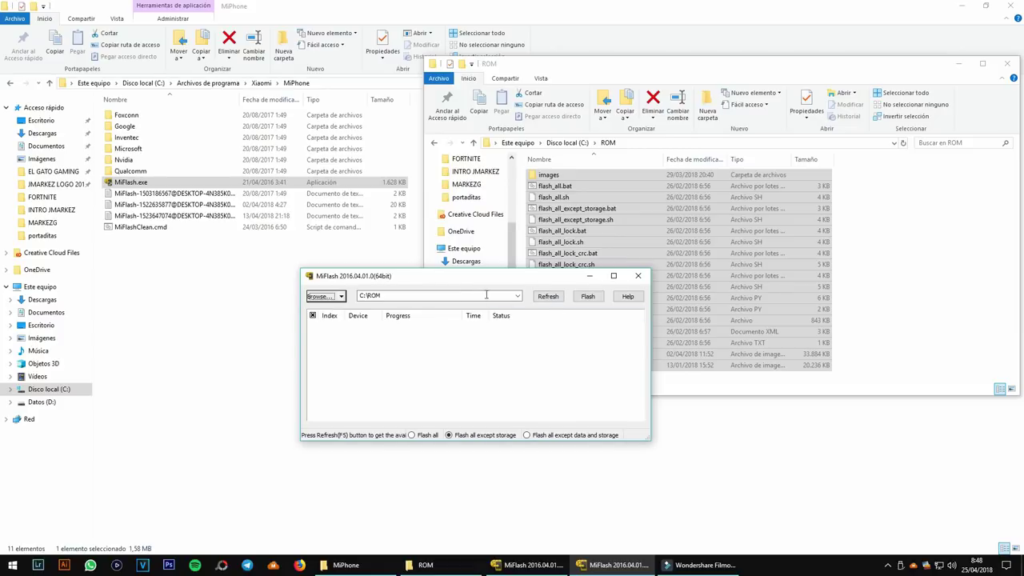
Step: Refresh the device list to select the connected phone, and set the flash mode to Flash all except storage
left_click(546, 297)
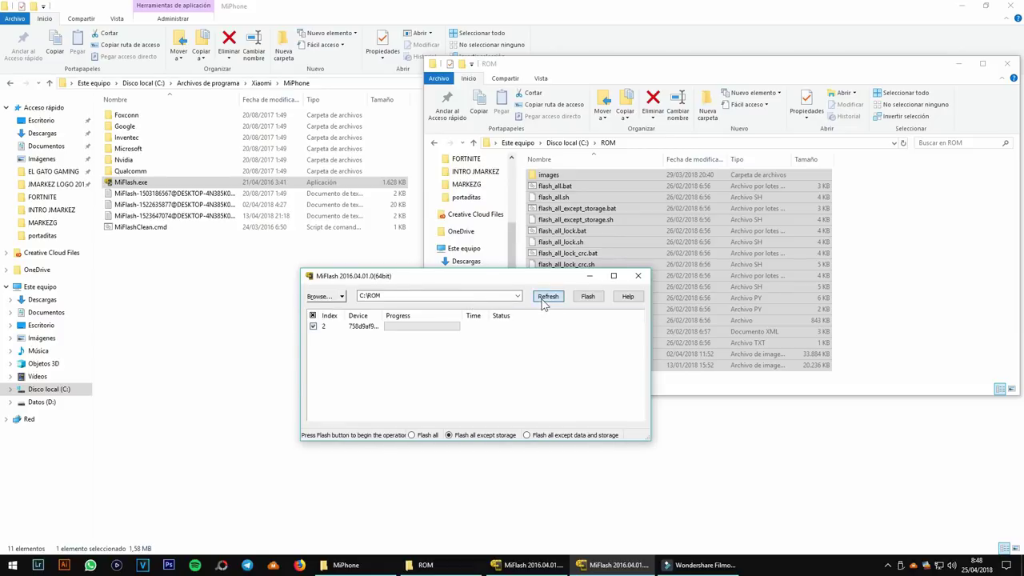
left_click(406, 328)
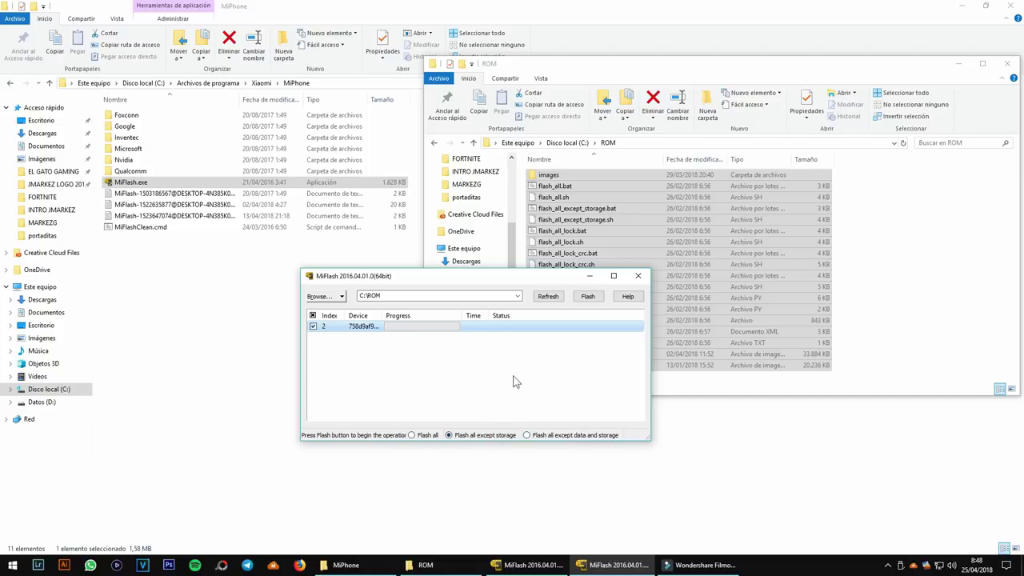
left_click(476, 438)
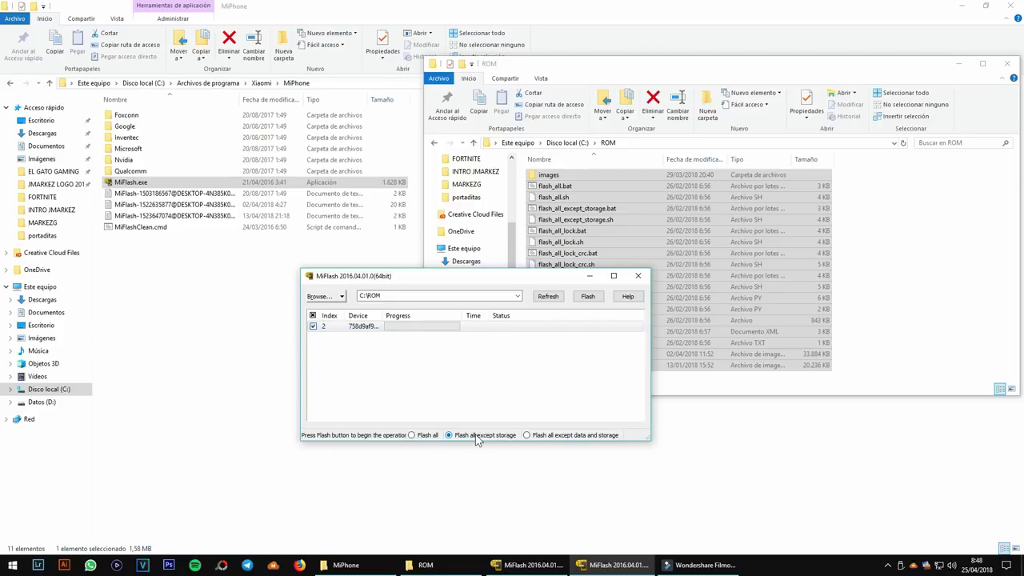
left_click(573, 438)
left_click(431, 438)
left_click(480, 438)
Step: Close the MiFlash window, then reposition and widen the ROM folder window below the MiPhone file list
left_click(647, 275)
left_click(919, 276)
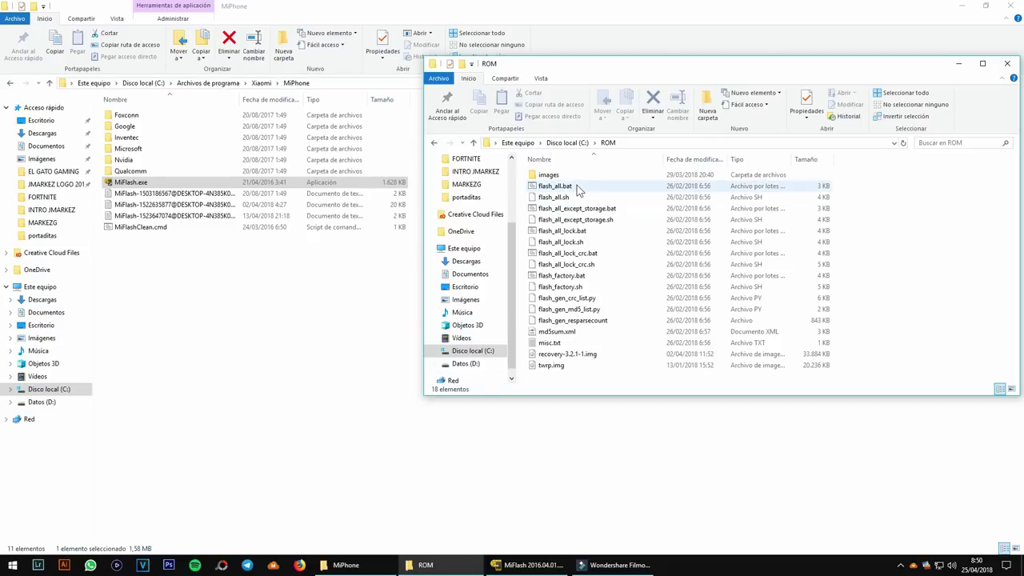
left_click_drag(604, 68, 405, 170)
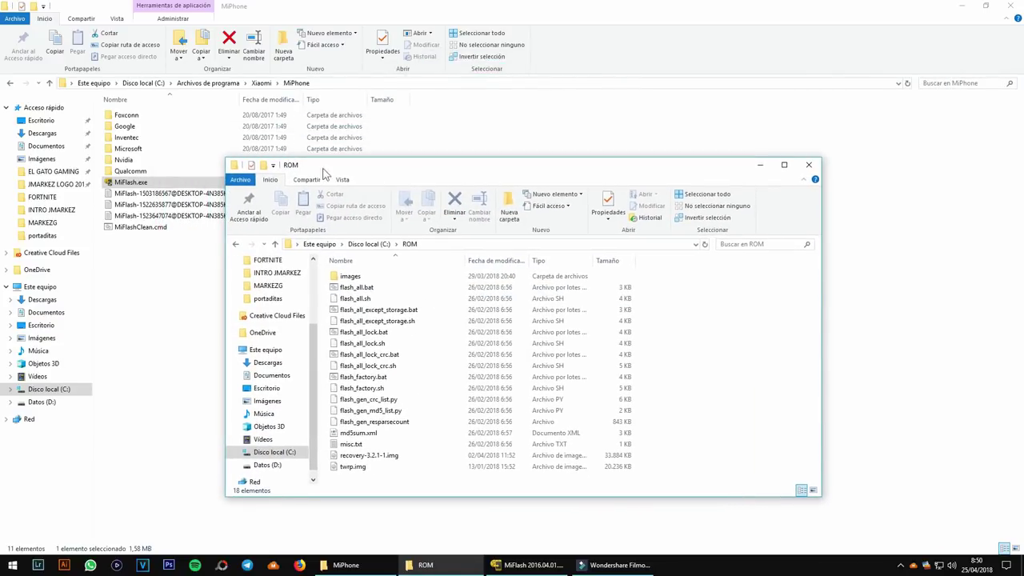
left_click_drag(226, 159, 269, 212)
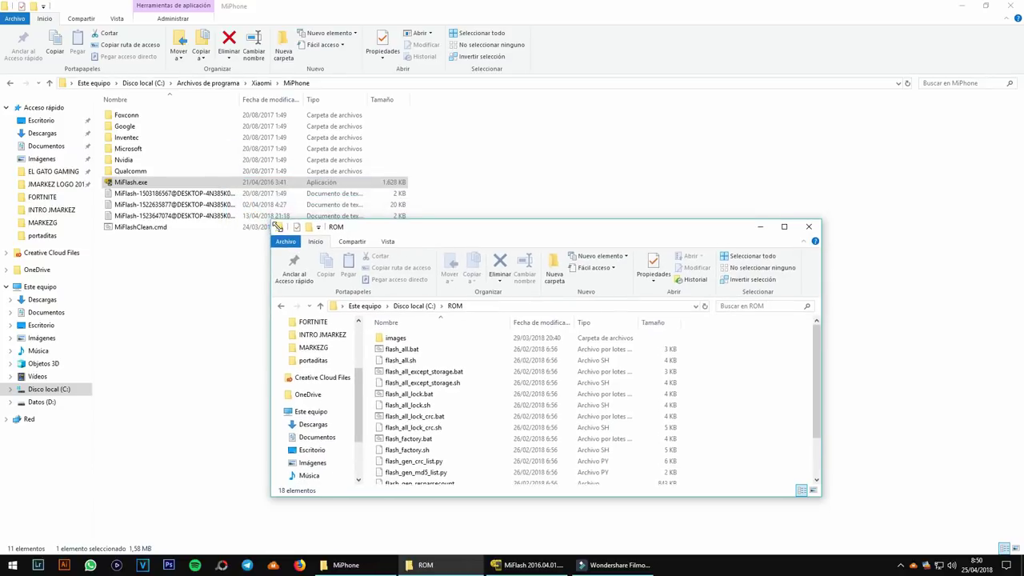
left_click_drag(450, 248, 270, 259)
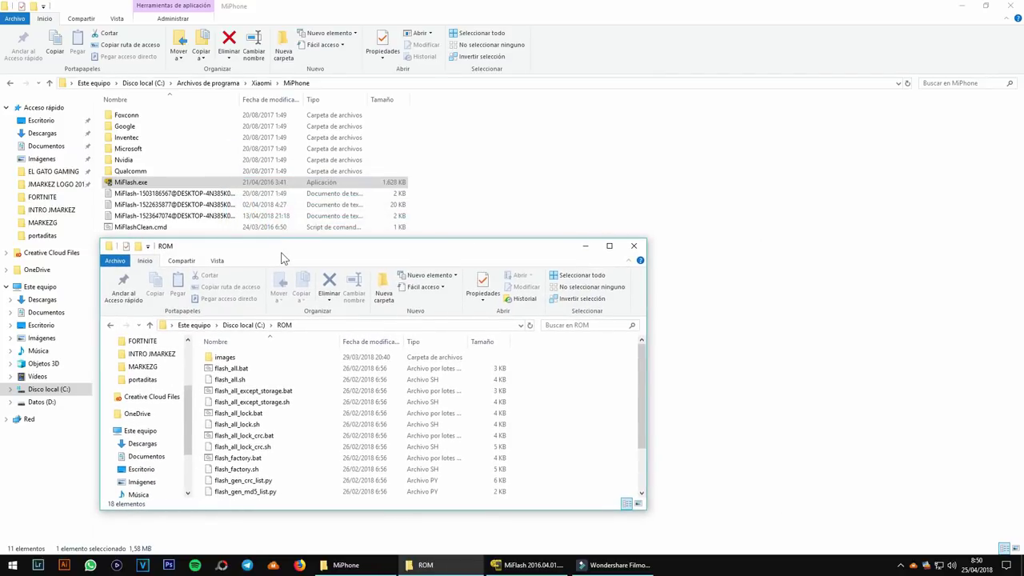
left_click_drag(649, 367, 810, 368)
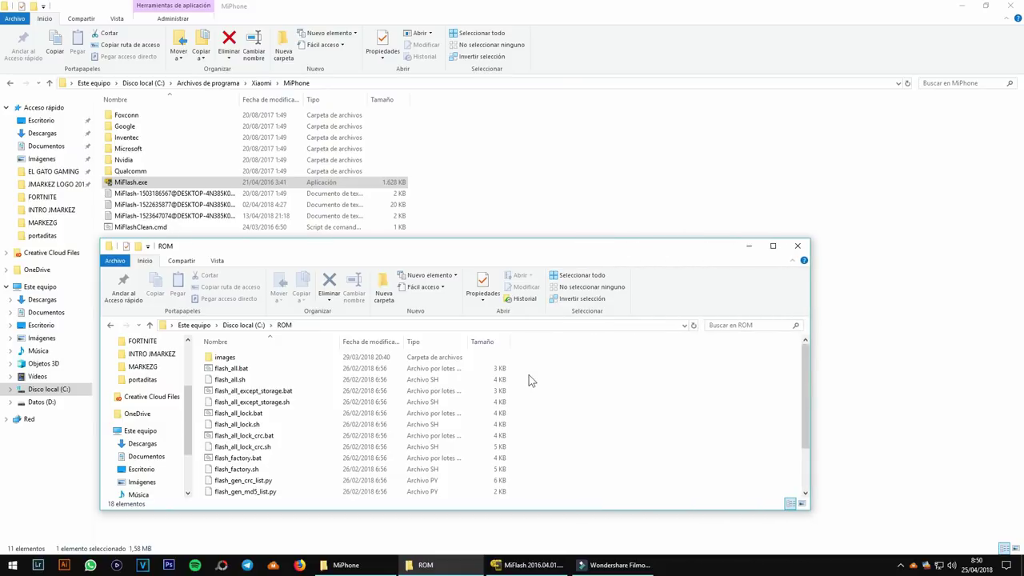